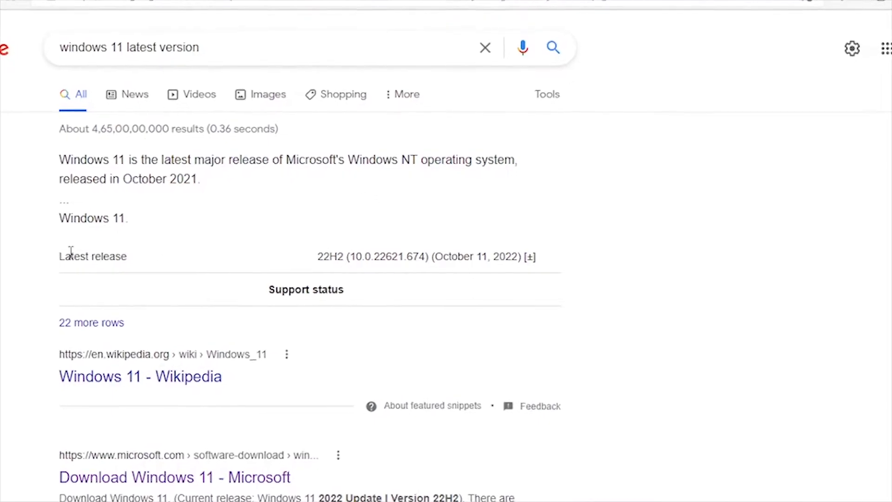
Step: Review the latest Windows 11 release information and Microsoft's prerequisites for installing it, including internet connection, storage and 64-bit CPU
{"action": "left_click_drag", "start_coordinate": [64, 218], "coordinate": [541, 257]}
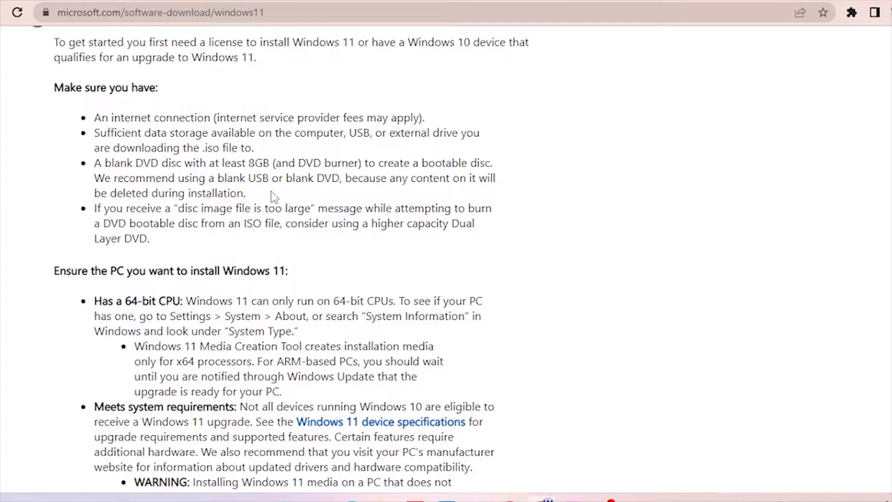
{"action": "left_click_drag", "start_coordinate": [50, 99], "coordinate": [160, 88]}
{"action": "left_click_drag", "start_coordinate": [94, 117], "coordinate": [425, 120]}
{"action": "left_click_drag", "start_coordinate": [94, 133], "coordinate": [256, 149]}
{"action": "left_click_drag", "start_coordinate": [95, 301], "coordinate": [182, 299]}
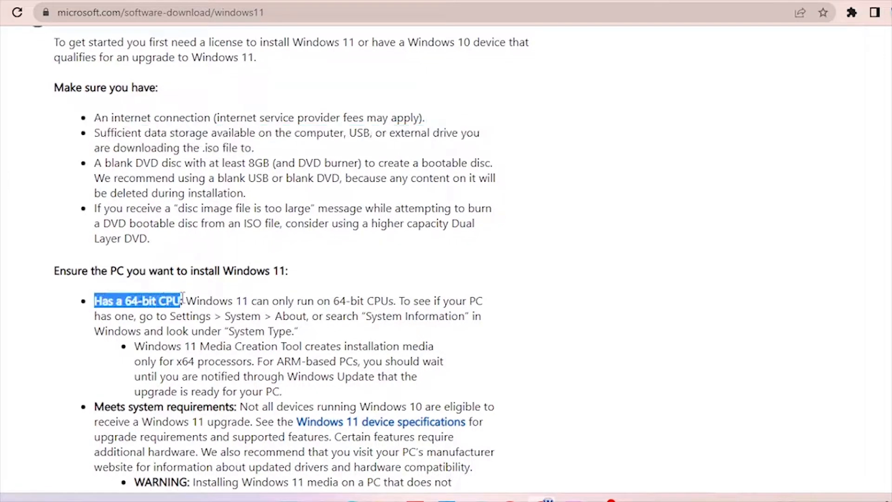
{"action": "scroll", "coordinate": [186, 427], "scroll_direction": "down", "scroll_amount": 3}
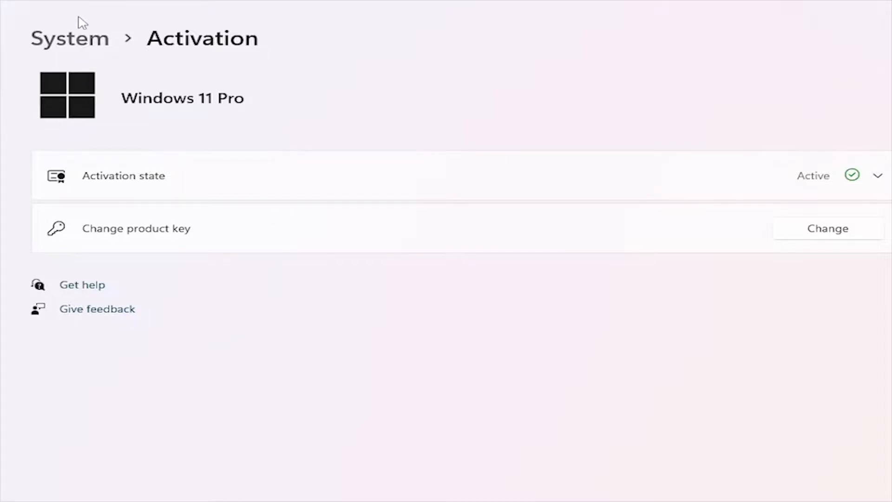
Step: Expand the Windows activation state details and view the product key entry dialog
{"action": "left_click", "coordinate": [878, 177]}
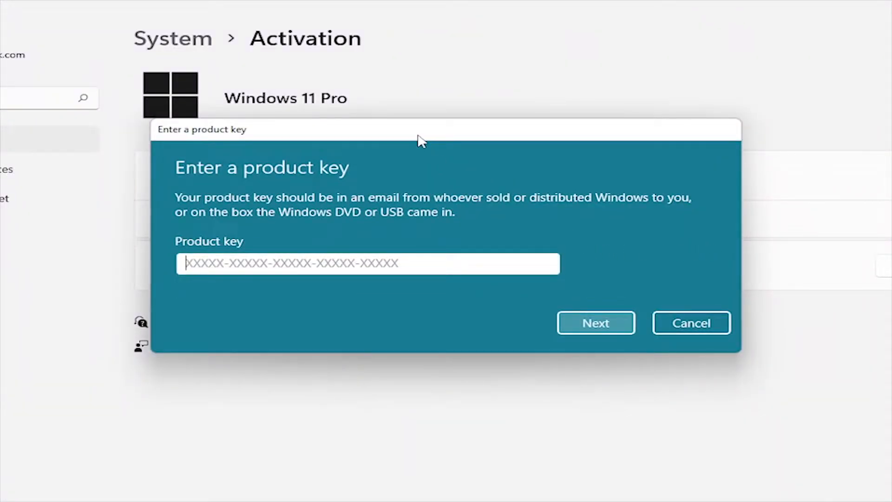
{"action": "left_click_drag", "start_coordinate": [421, 140], "coordinate": [396, 288]}
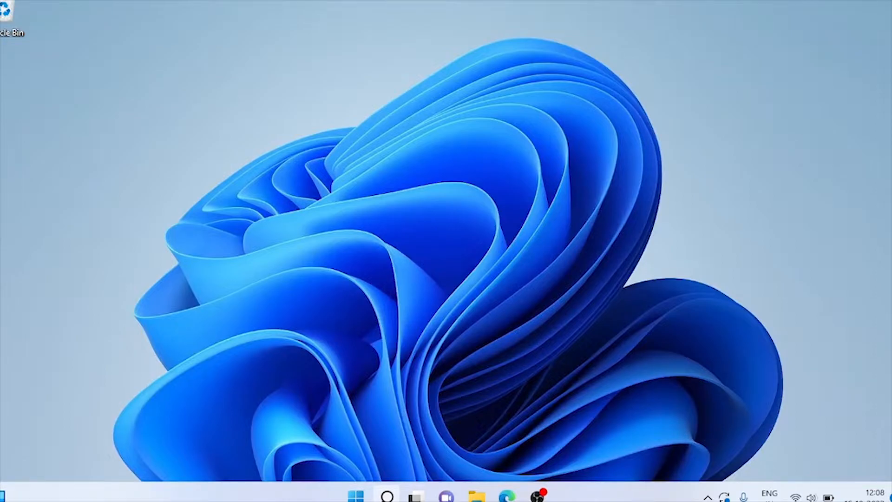
Step: Open Command Prompt and run "wmic path softwarelicensingservice get Oa3xoriginalproductkey" to read the original product key
{"action": "key", "text": "super+s"}
{"action": "type", "text": "cmd"}
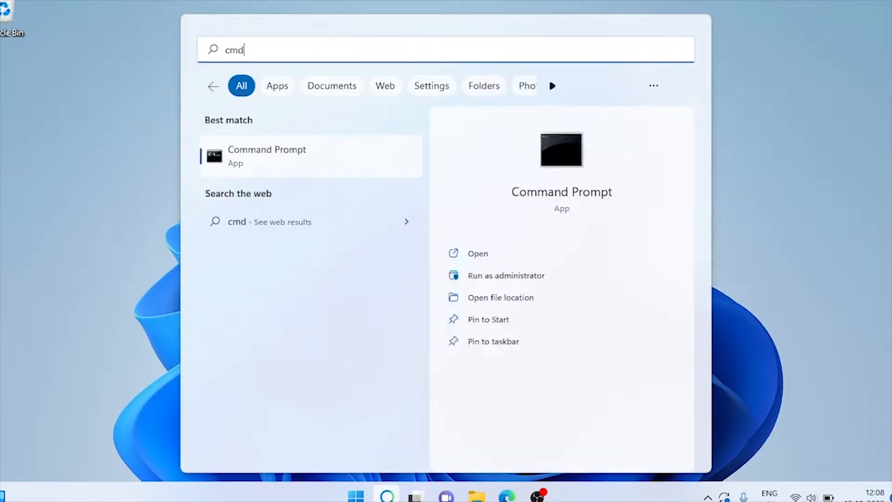
{"action": "key", "text": "Return"}
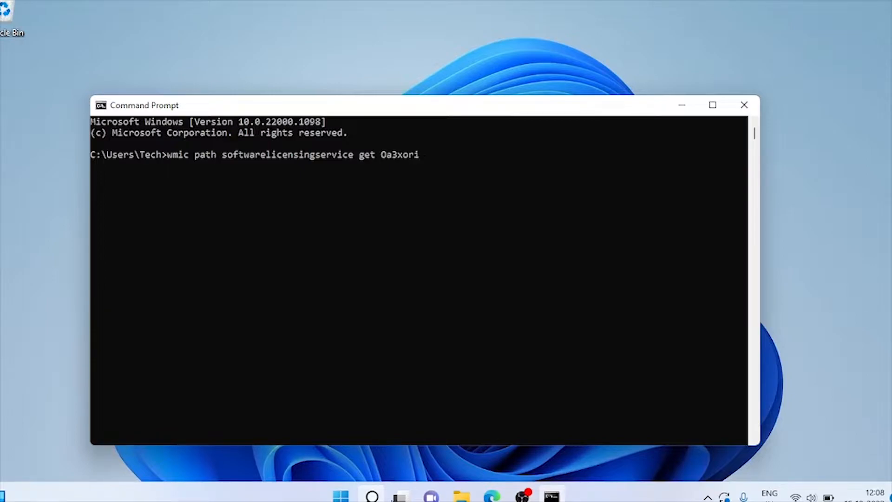
{"action": "type", "text": "pro"}
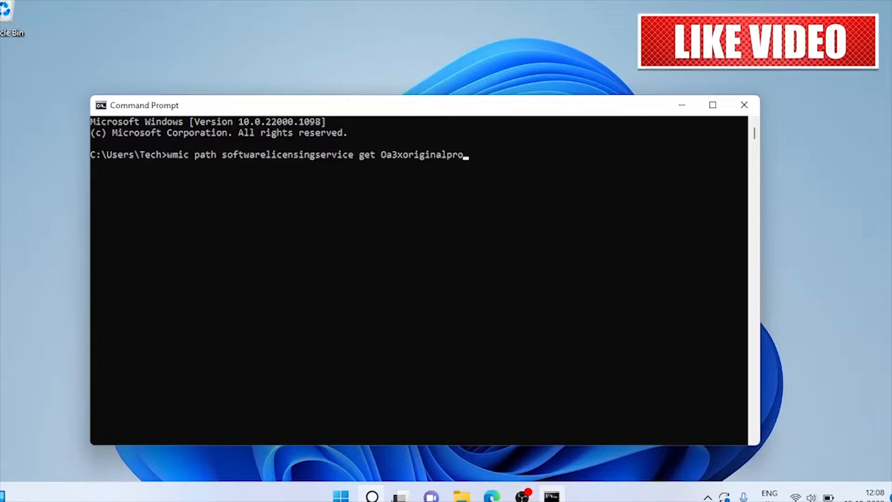
{"action": "type", "text": "ductkey"}
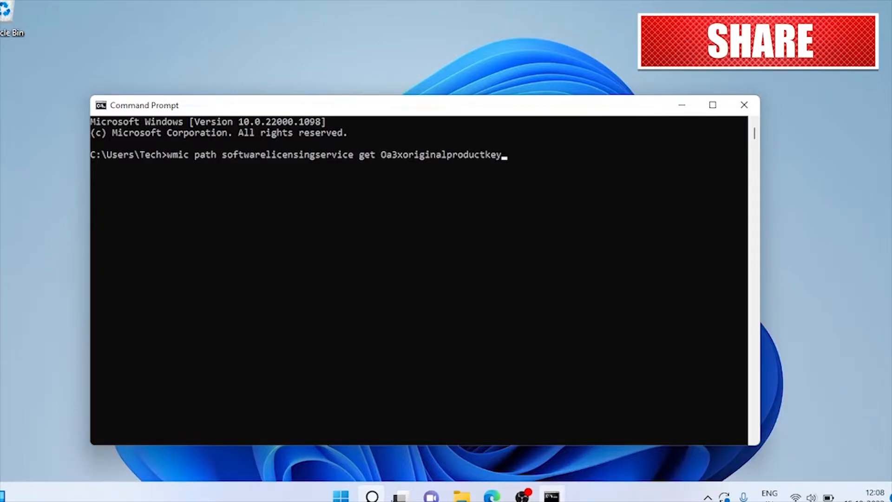
{"action": "key", "text": "Return"}
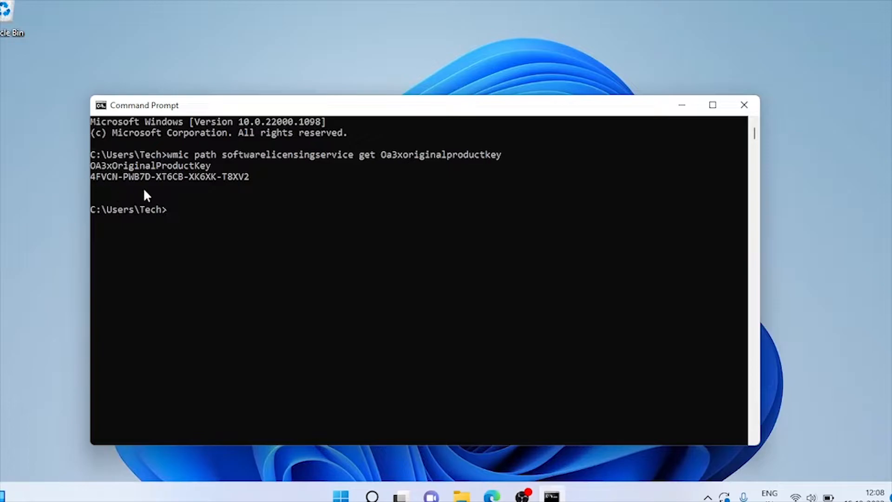
{"action": "left_click_drag", "start_coordinate": [98, 351], "coordinate": [276, 346]}
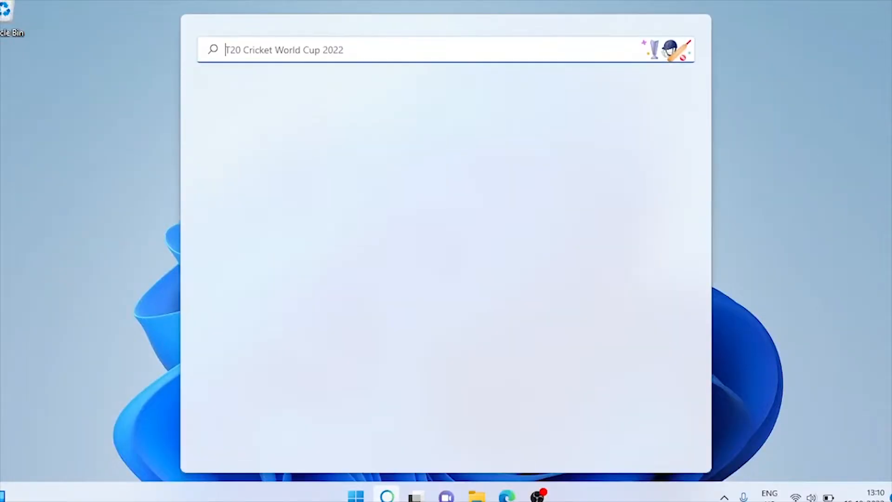
Step: Find and open System Information, and check the PC's system type
{"action": "type", "text": "system"}
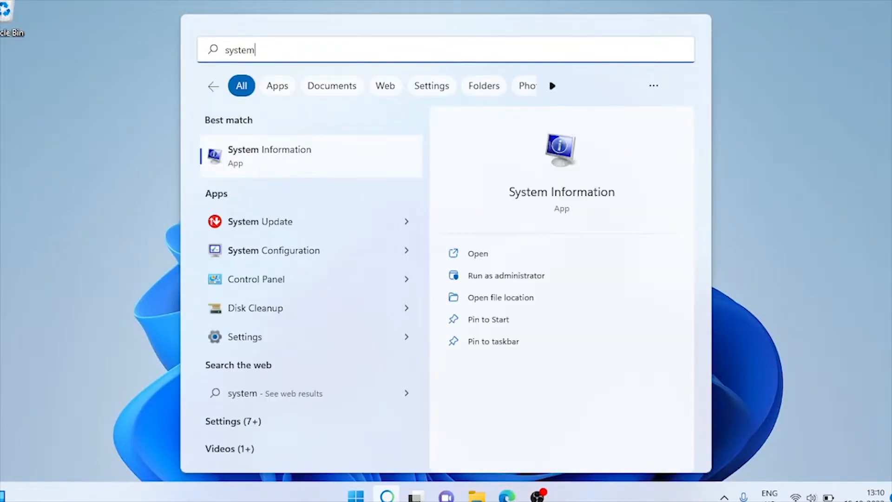
{"action": "left_click", "coordinate": [270, 155]}
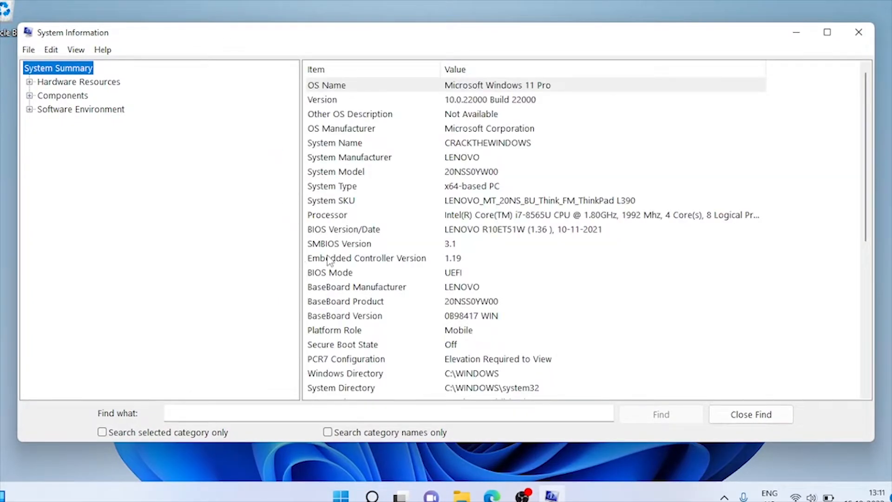
{"action": "left_click", "coordinate": [339, 188]}
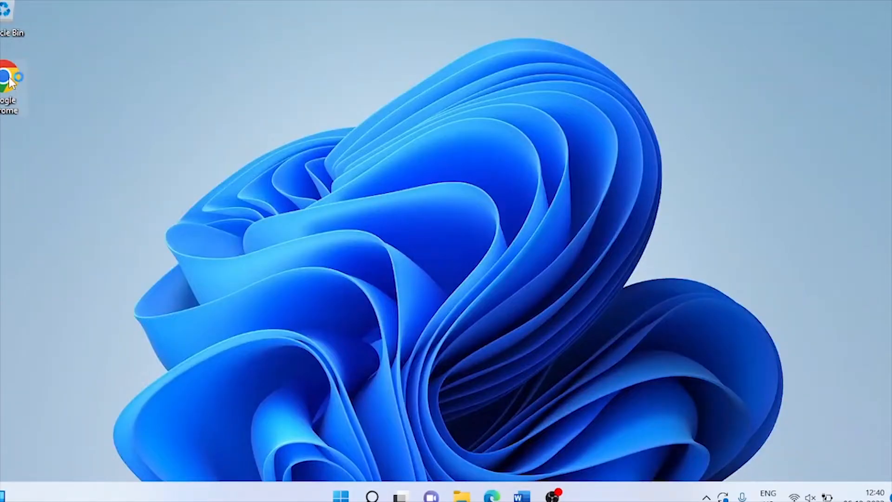
Step: Switch to Google Chrome, search for "download windows 11" and open Microsoft's Download Windows 11 page
{"action": "double_click", "coordinate": [10, 81]}
{"action": "type", "text": "down"}
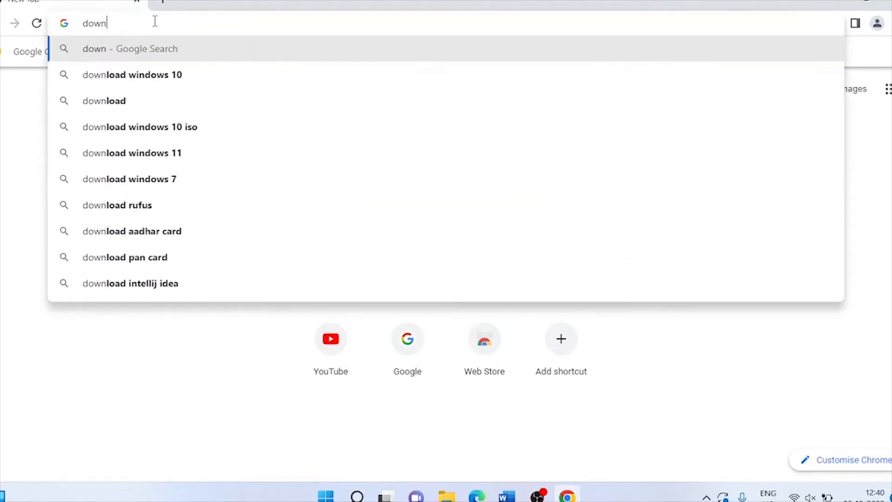
{"action": "type", "text": "load windows 11"}
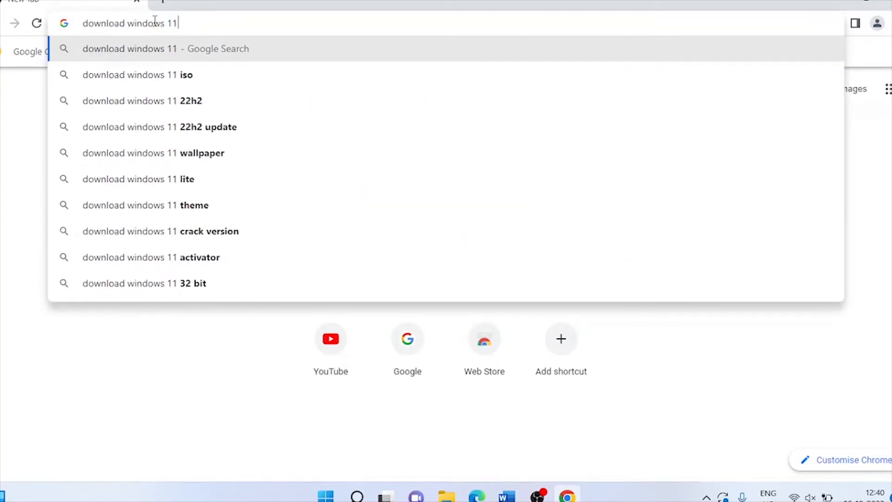
{"action": "key", "text": "Return"}
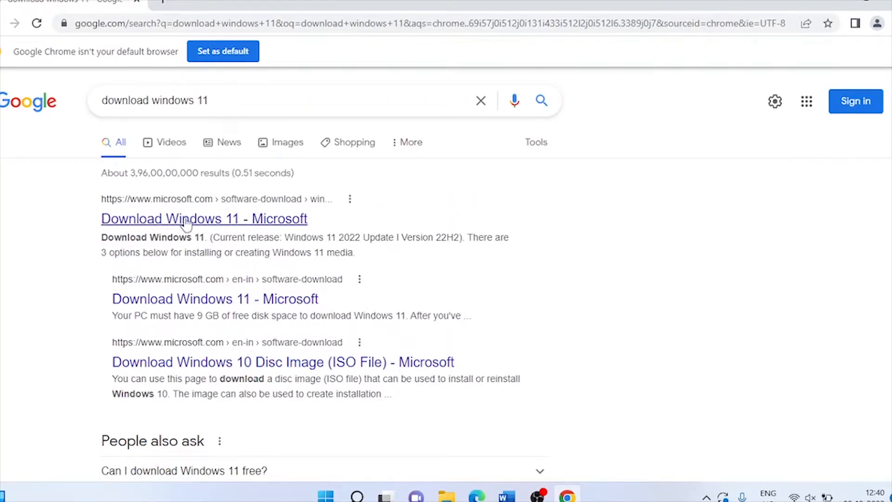
{"action": "left_click", "coordinate": [205, 225]}
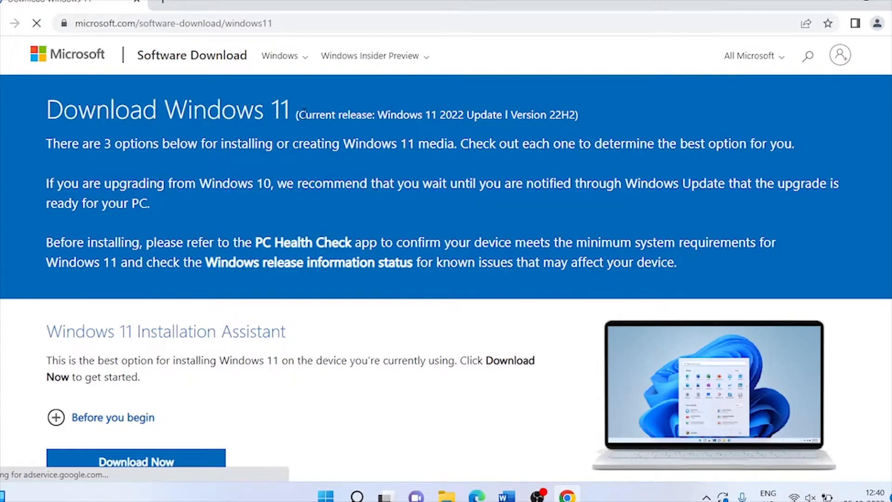
Step: Examine the current release note and the Installation Assistant and Create Windows 11 Installation Media options on the download page
{"action": "left_click_drag", "start_coordinate": [302, 115], "coordinate": [537, 127]}
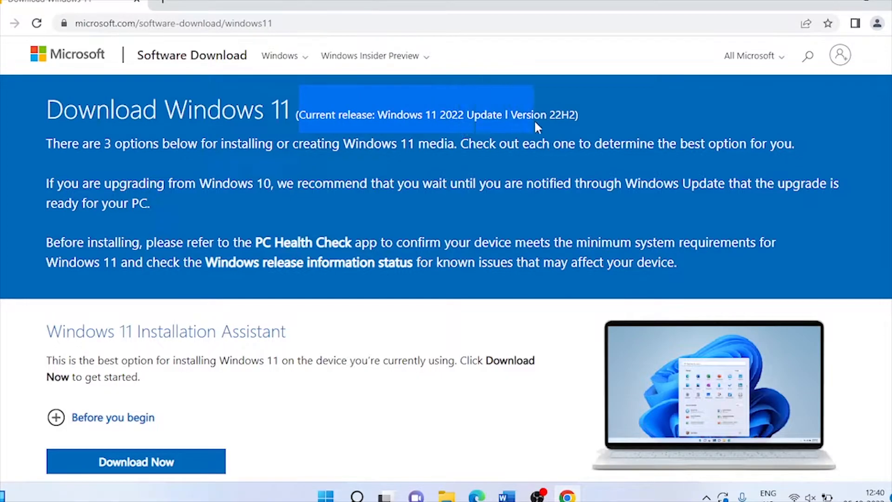
{"action": "left_click", "coordinate": [578, 126]}
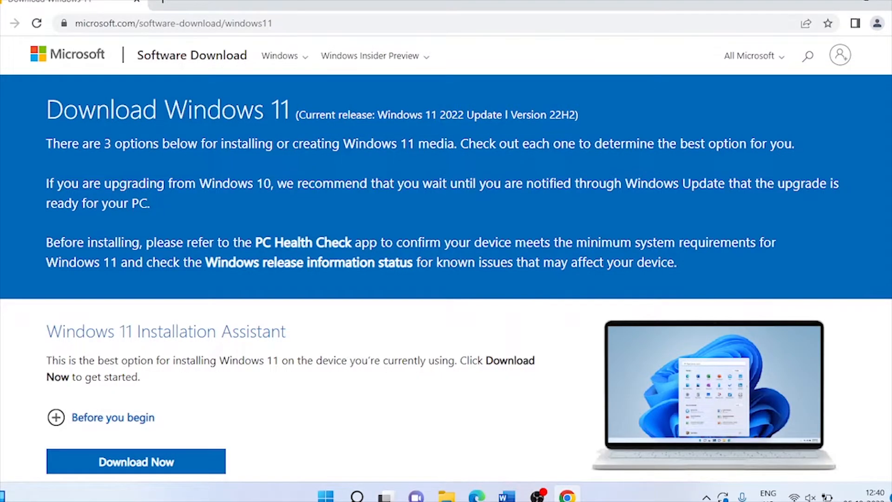
{"action": "scroll", "coordinate": [446, 251], "scroll_direction": "down", "scroll_amount": 3}
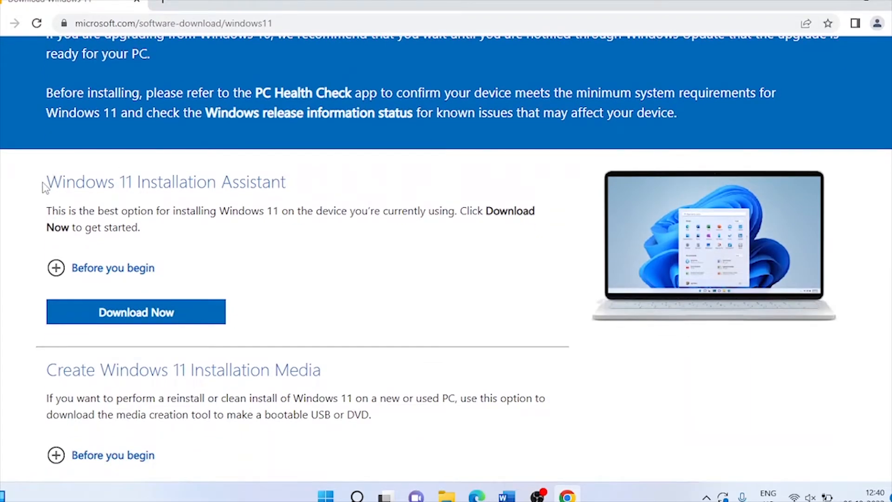
{"action": "left_click_drag", "start_coordinate": [93, 186], "coordinate": [317, 183]}
{"action": "left_click", "coordinate": [317, 184]}
{"action": "scroll", "coordinate": [446, 251], "scroll_direction": "down", "scroll_amount": 3}
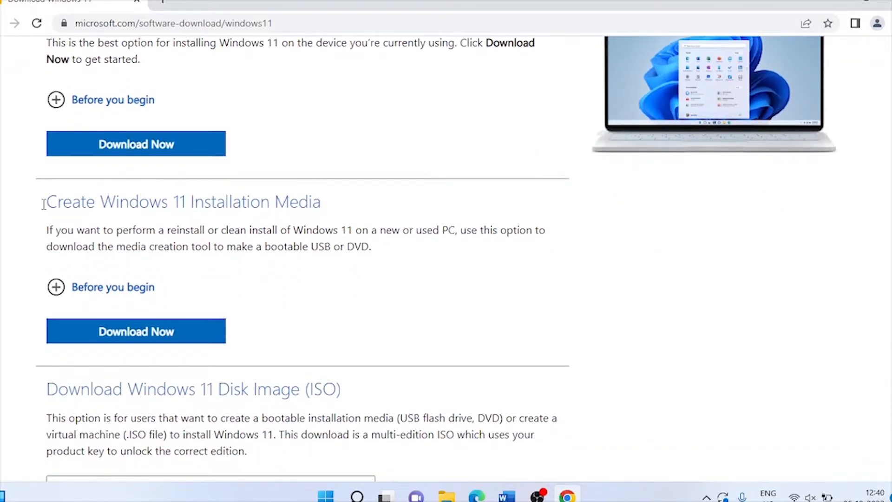
{"action": "left_click_drag", "start_coordinate": [33, 213], "coordinate": [339, 217]}
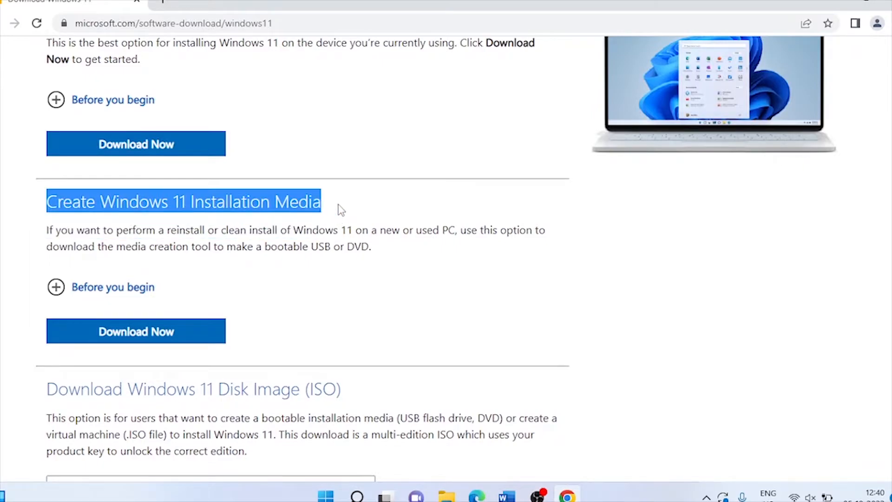
{"action": "left_click", "coordinate": [100, 231]}
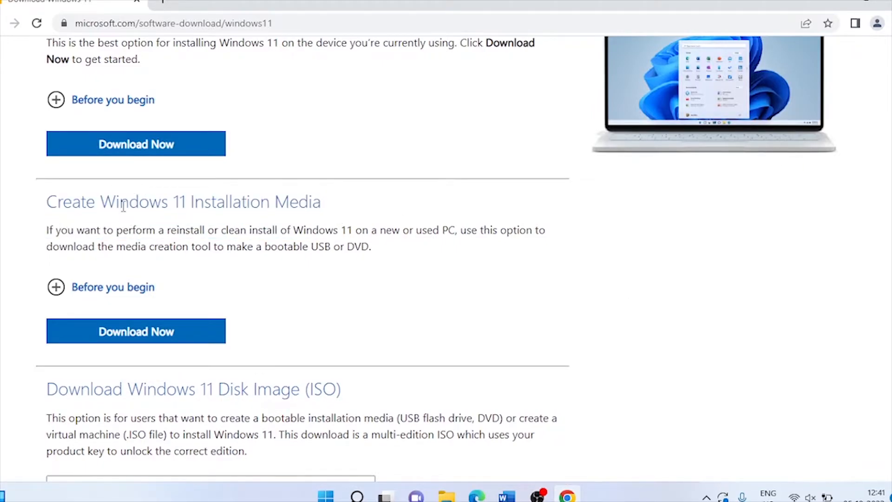
Step: Download the media creation tool from the Create Windows 11 Installation Media section and launch it
{"action": "scroll", "coordinate": [123, 205], "scroll_direction": "down", "scroll_amount": 2}
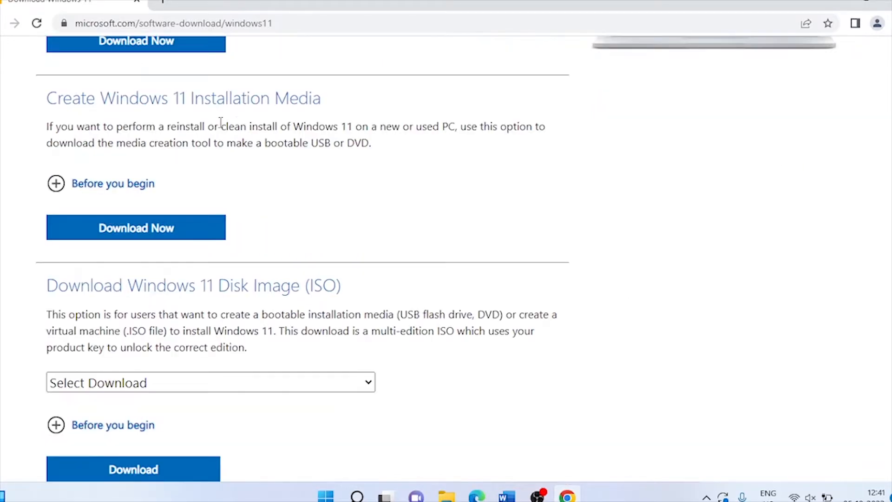
{"action": "left_click", "coordinate": [135, 231]}
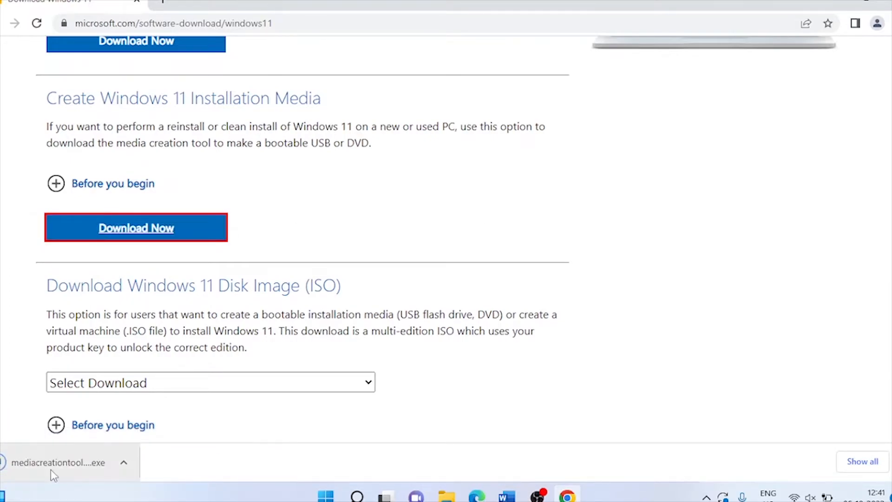
{"action": "left_click", "coordinate": [51, 470]}
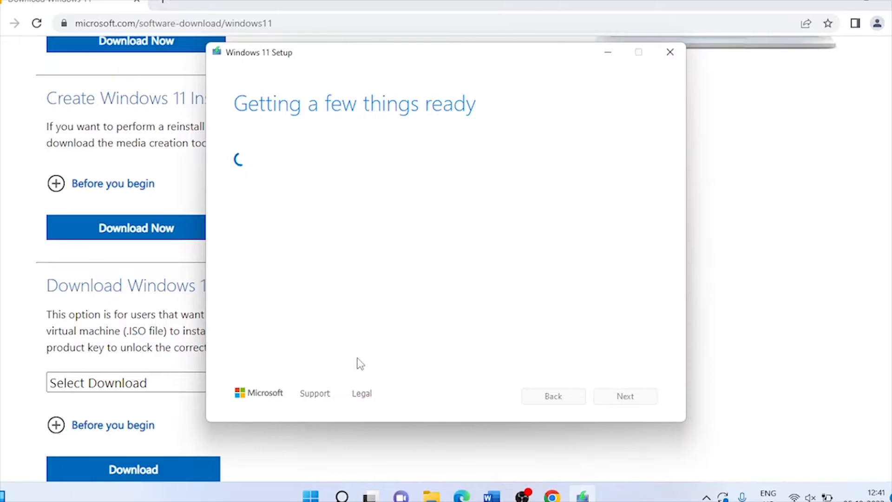
Step: Read through the applicable notices and license terms in Windows 11 Setup and accept them
{"action": "scroll", "coordinate": [657, 204], "scroll_direction": "down", "scroll_amount": 5}
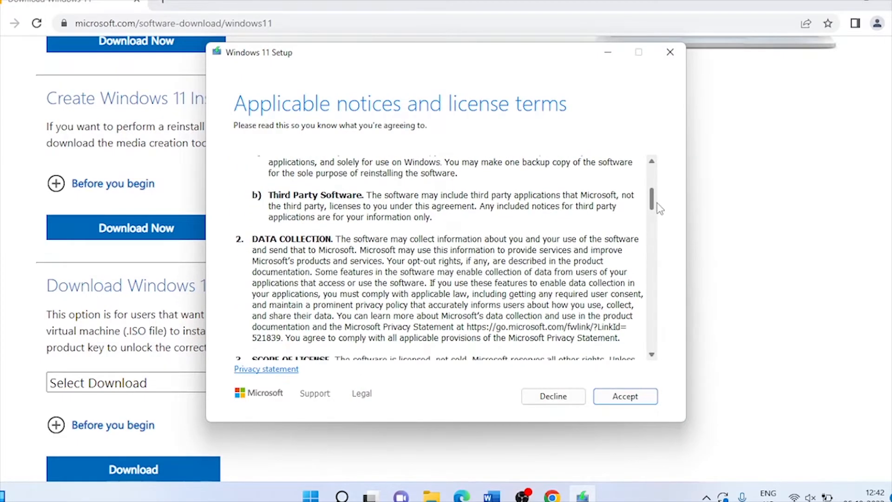
{"action": "scroll", "coordinate": [661, 218], "scroll_direction": "down", "scroll_amount": 3}
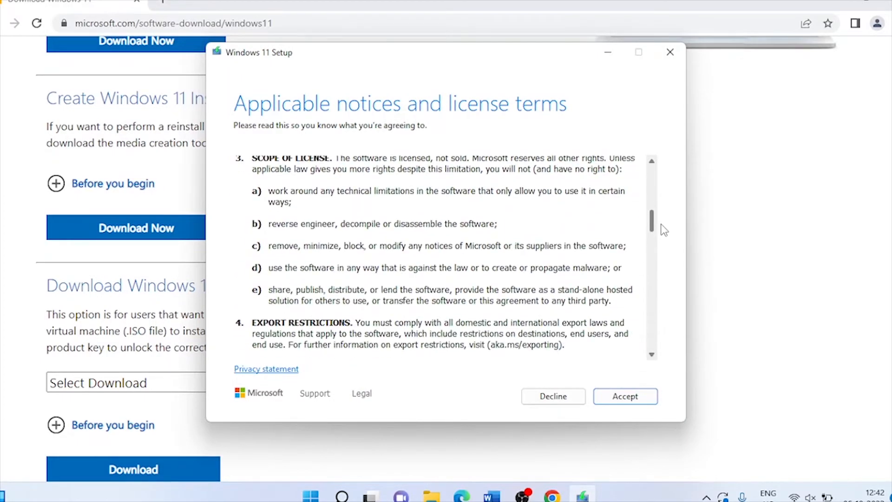
{"action": "left_click", "coordinate": [626, 397]}
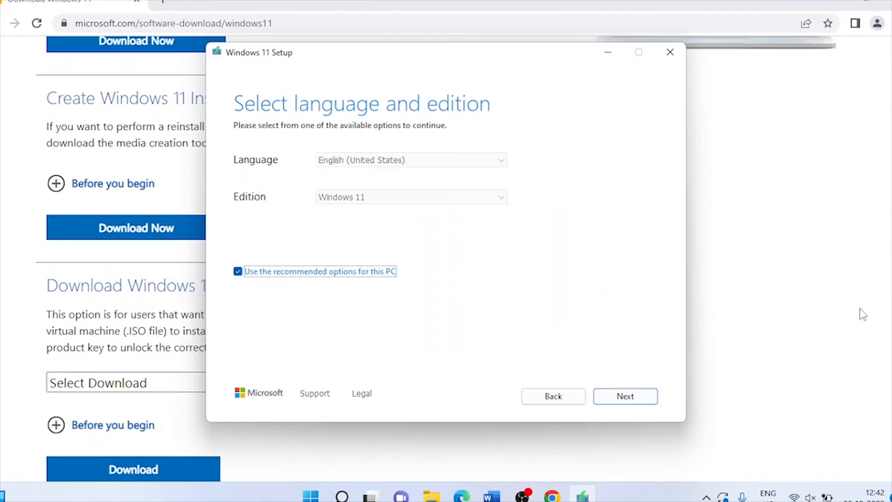
Step: Inspect the available editions and languages, keep Windows 11 and English (United States), and re-enable the recommended options for this PC
{"action": "left_click", "coordinate": [384, 201]}
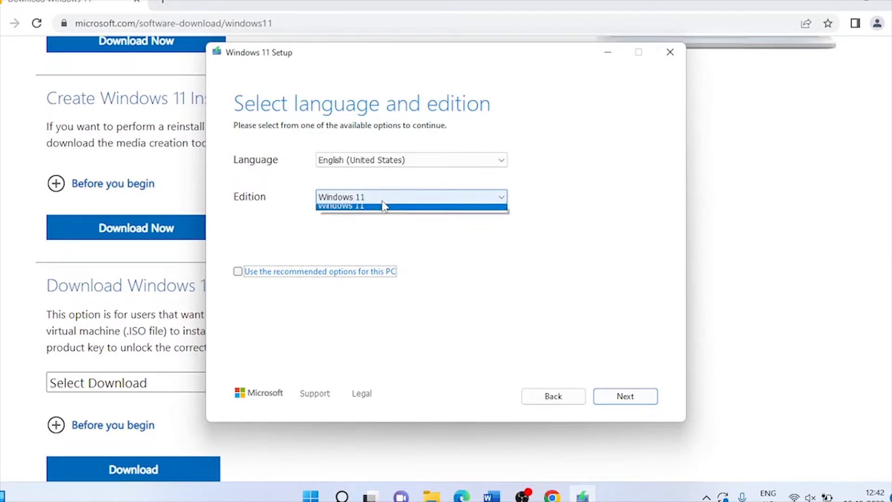
{"action": "left_click", "coordinate": [383, 202]}
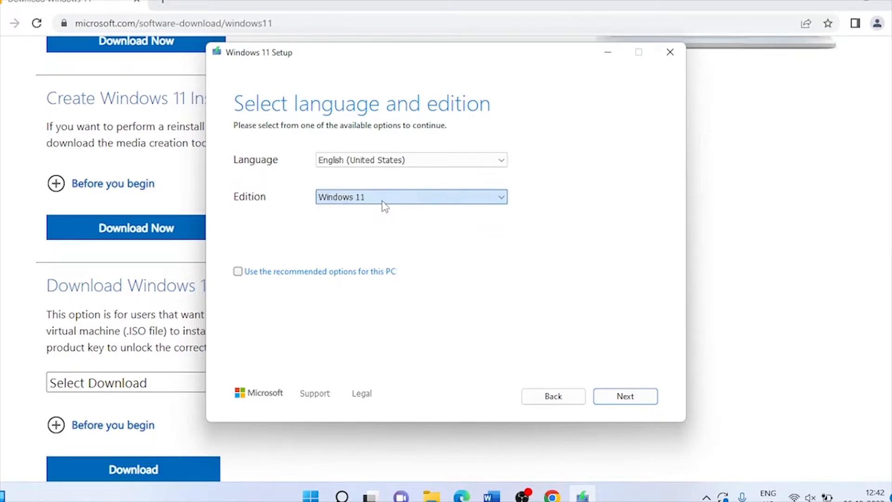
{"action": "left_click", "coordinate": [389, 162]}
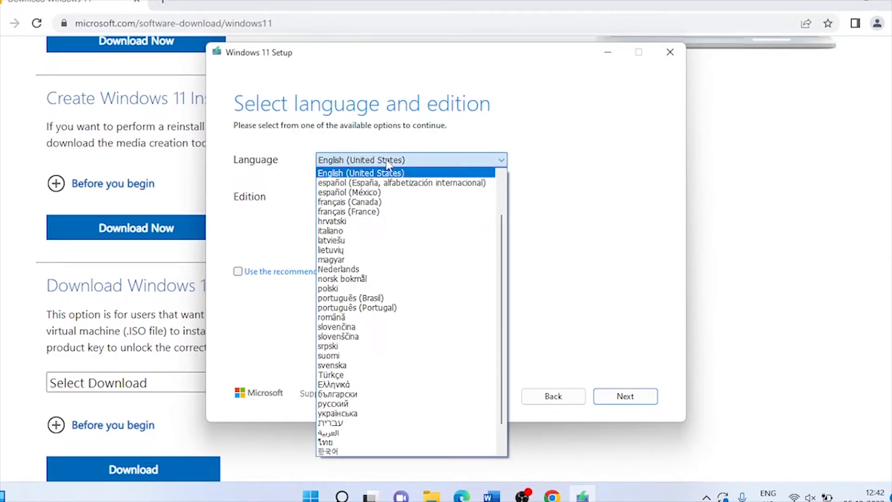
{"action": "left_click", "coordinate": [389, 163]}
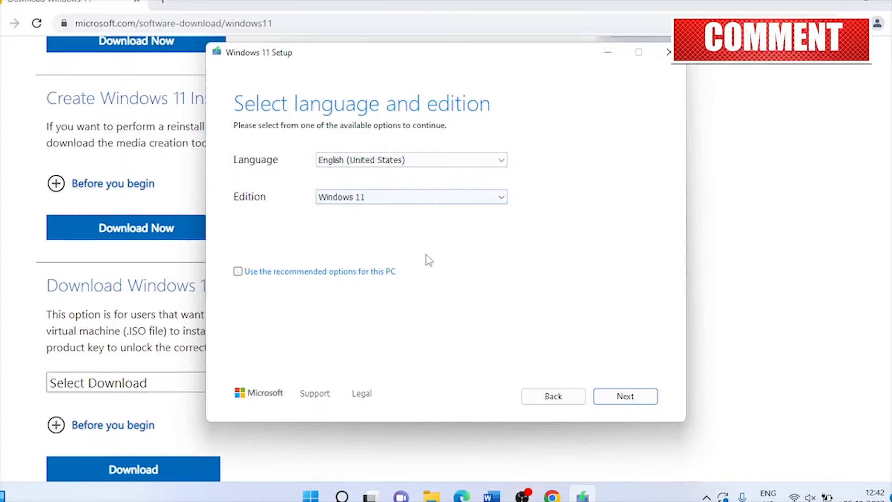
{"action": "left_click", "coordinate": [238, 273]}
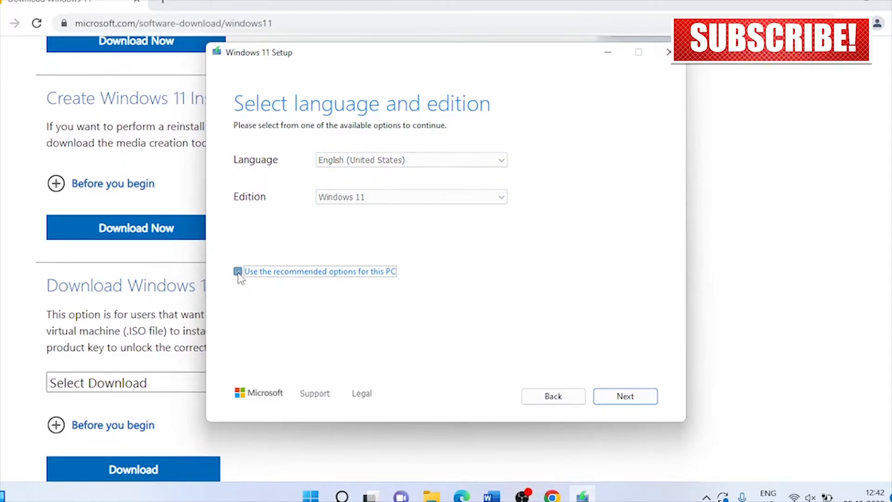
Step: Accept the language and edition settings and choose USB flash drive as the installation media
{"action": "left_click", "coordinate": [620, 397]}
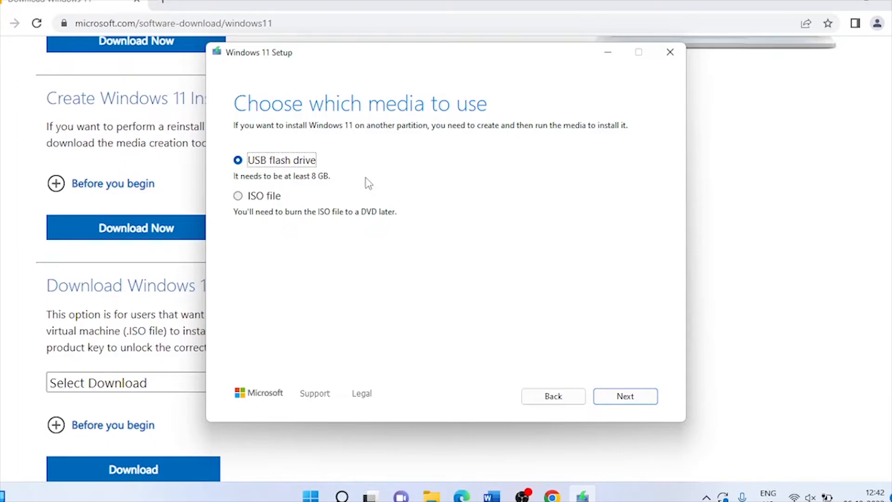
{"action": "left_click", "coordinate": [238, 197]}
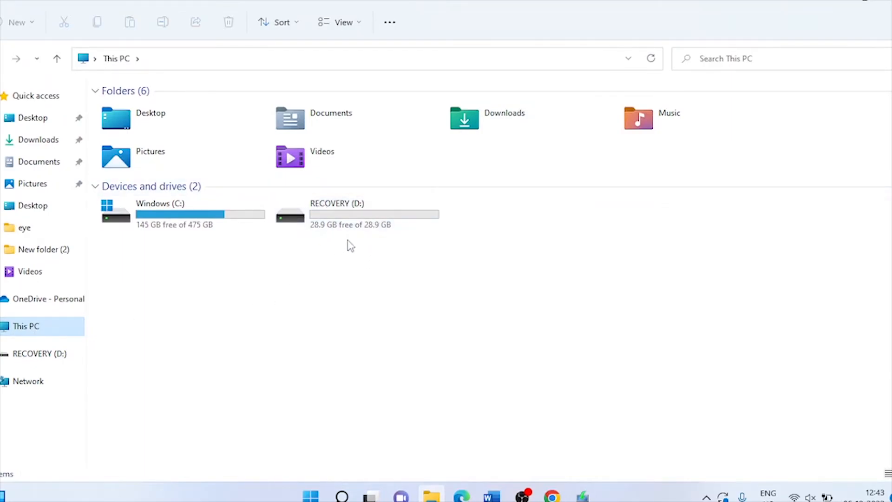
{"action": "left_click", "coordinate": [583, 496]}
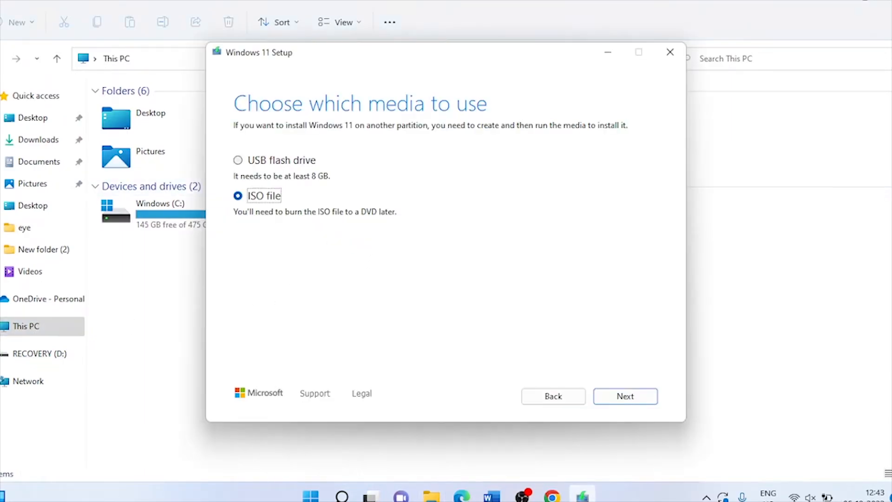
{"action": "left_click", "coordinate": [242, 160]}
{"action": "left_click", "coordinate": [606, 402]}
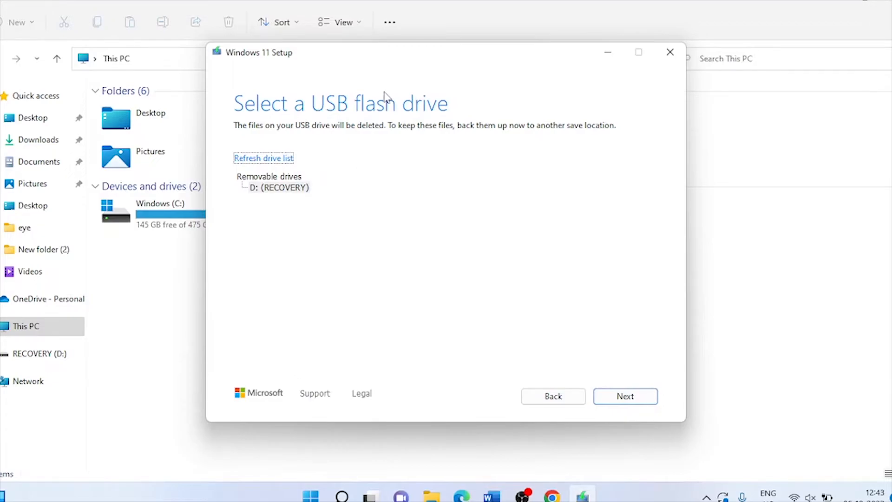
Step: Create the Windows 11 installation media on the removable drive D: (RECOVERY) and finish the setup
{"action": "left_click_drag", "start_coordinate": [355, 63], "coordinate": [617, 88]}
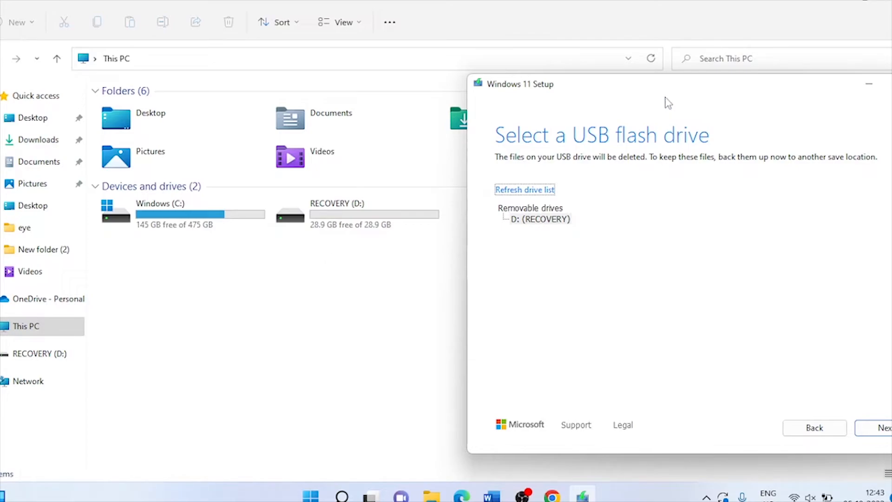
{"action": "left_click_drag", "start_coordinate": [662, 90], "coordinate": [474, 74]}
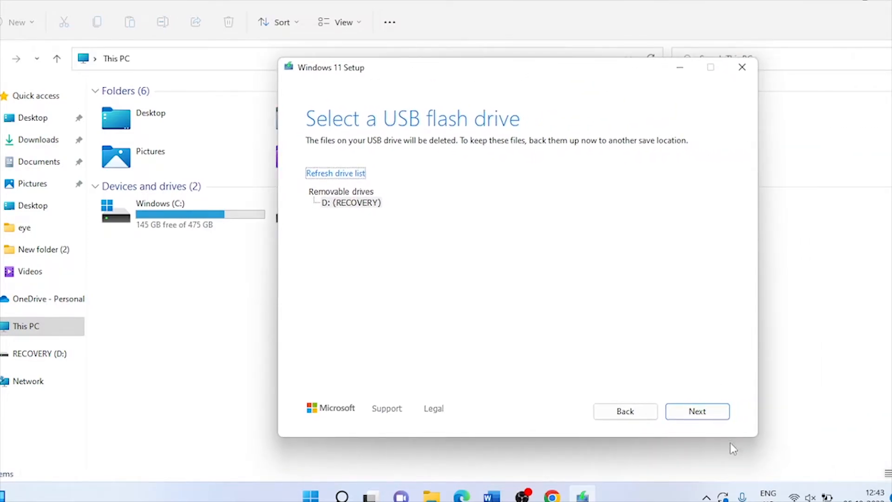
{"action": "left_click", "coordinate": [697, 412]}
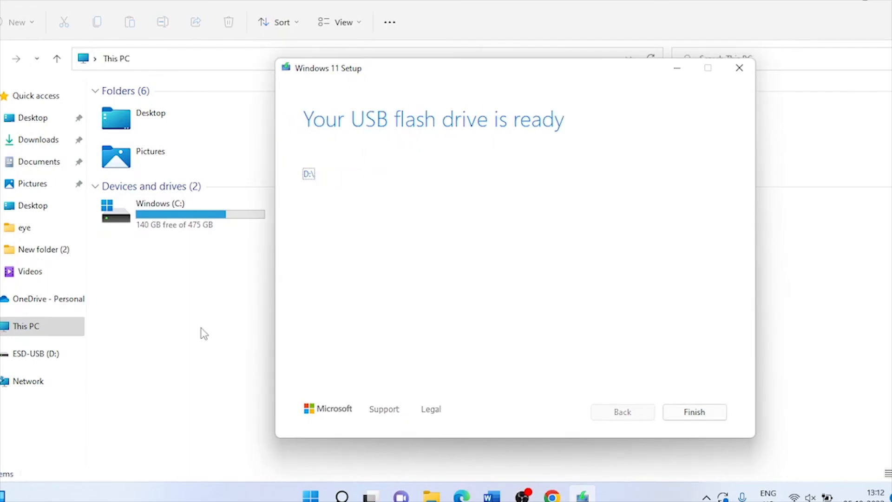
{"action": "left_click", "coordinate": [692, 413]}
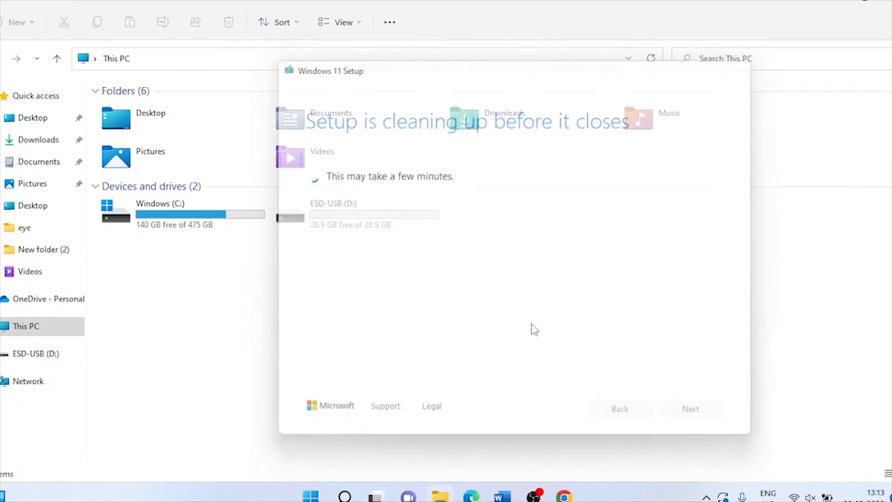
Step: Refresh the drive overview in This PC and open the ESD-USB (D:) drive to check its installation files
{"action": "right_click", "coordinate": [391, 314]}
{"action": "right_click", "coordinate": [308, 276]}
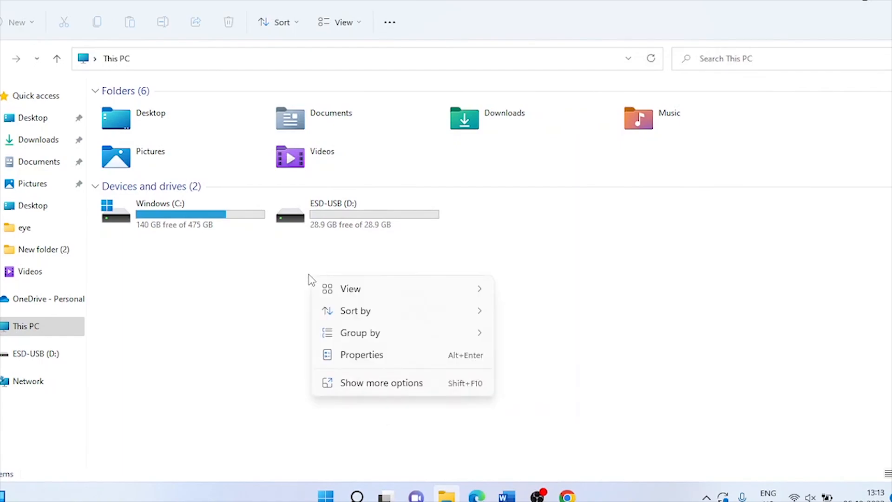
{"action": "left_click", "coordinate": [355, 388]}
{"action": "left_click", "coordinate": [380, 314]}
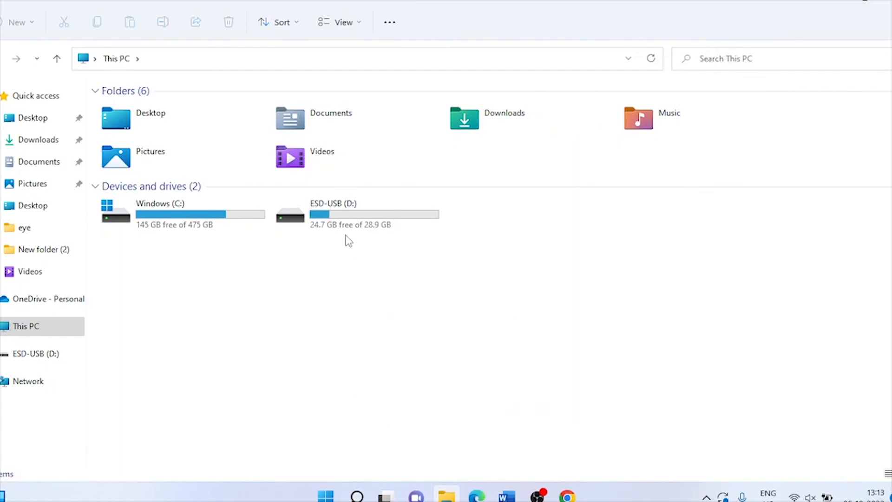
{"action": "double_click", "coordinate": [358, 227]}
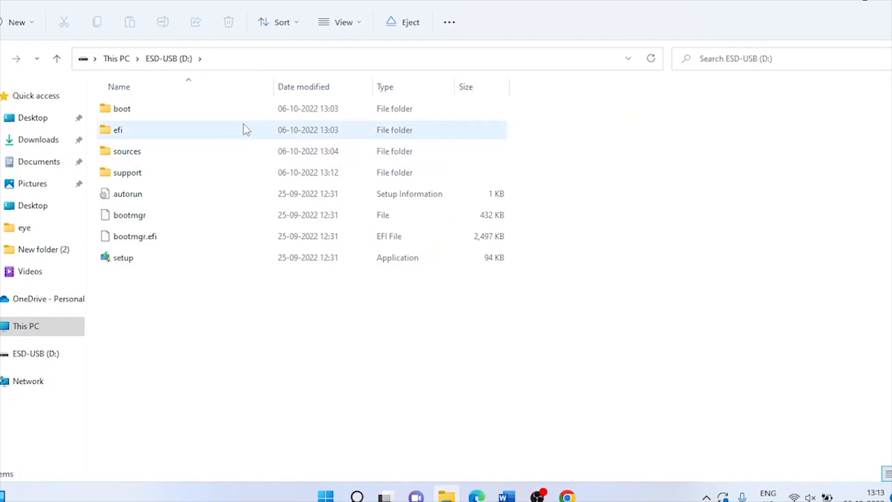